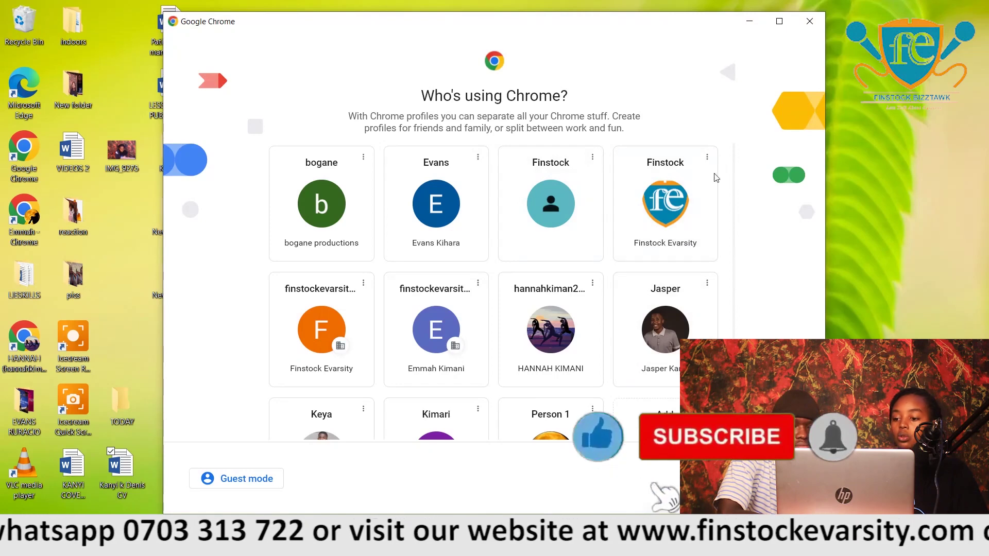
# Open the browser with the Finstock Evarsity profile, search for youtube and go to the YouTube site.
pyautogui.click(658, 196)
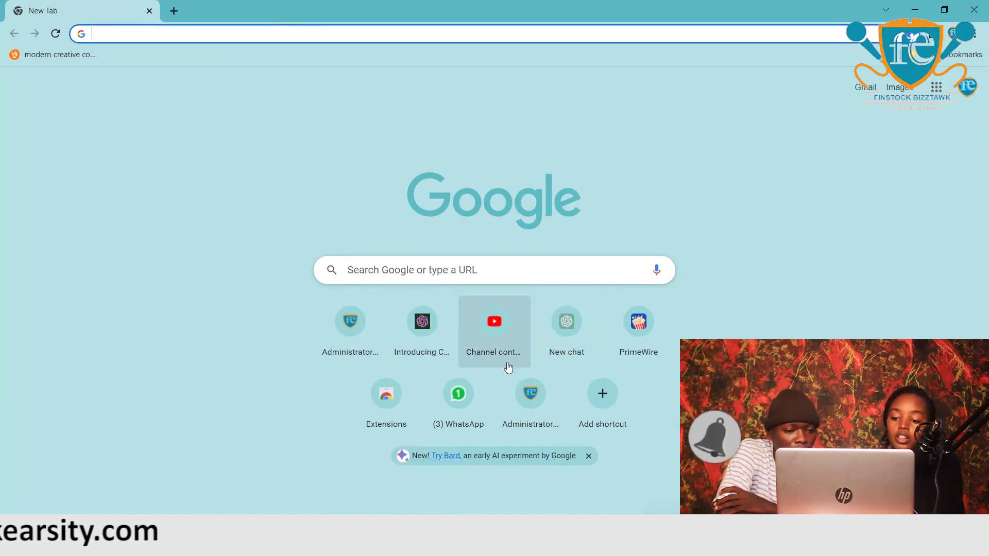
pyautogui.click(394, 269)
pyautogui.write('youtube')
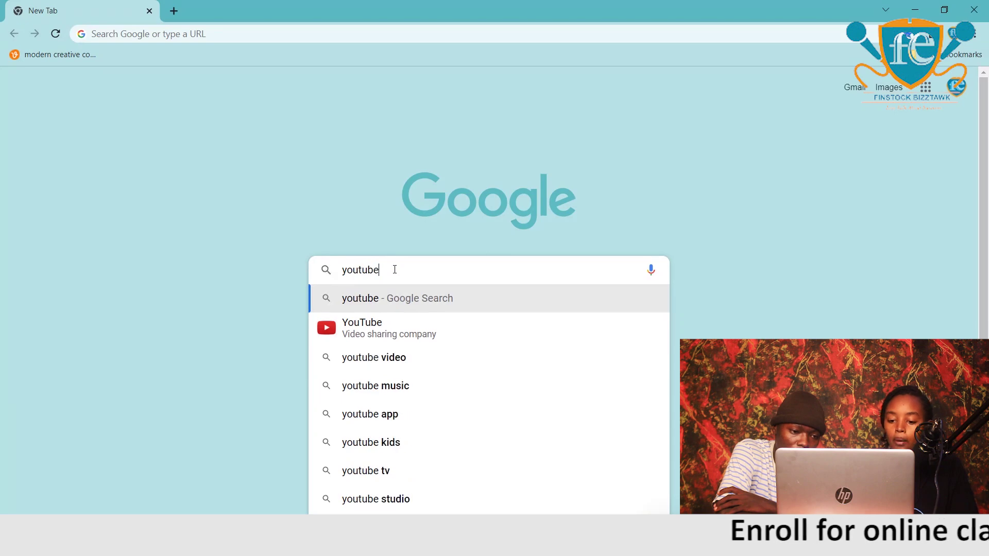
pyautogui.click(379, 336)
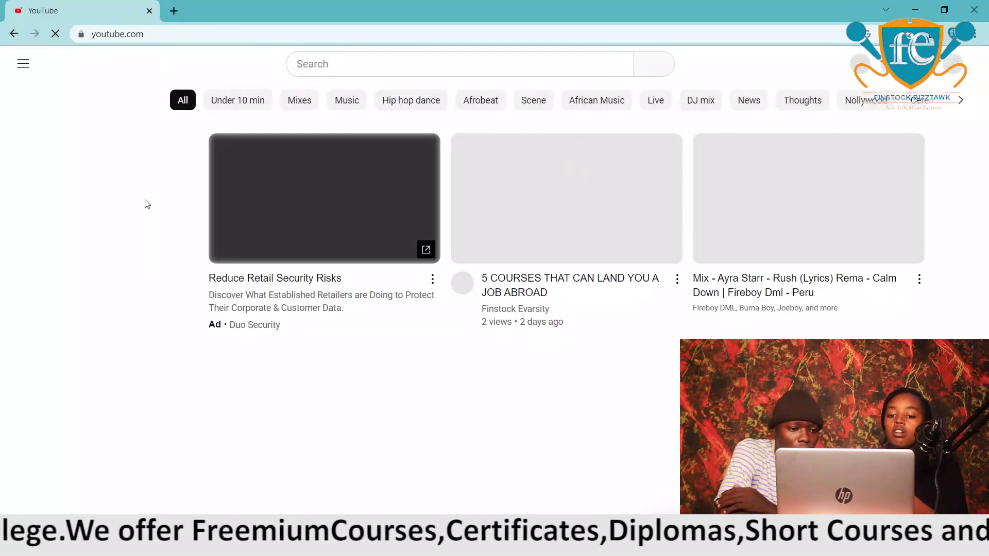
# Open the video "5 COURSES THAT CAN LAND YOU A JOB ABROAD" from the home feed, then mute and pause it.
pyautogui.click(315, 57)
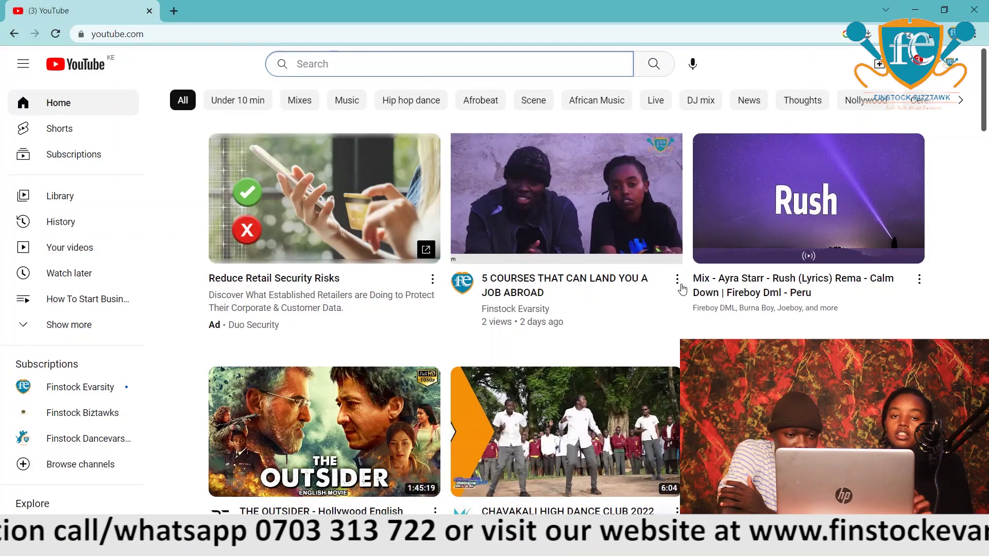
pyautogui.moveTo(580, 180)
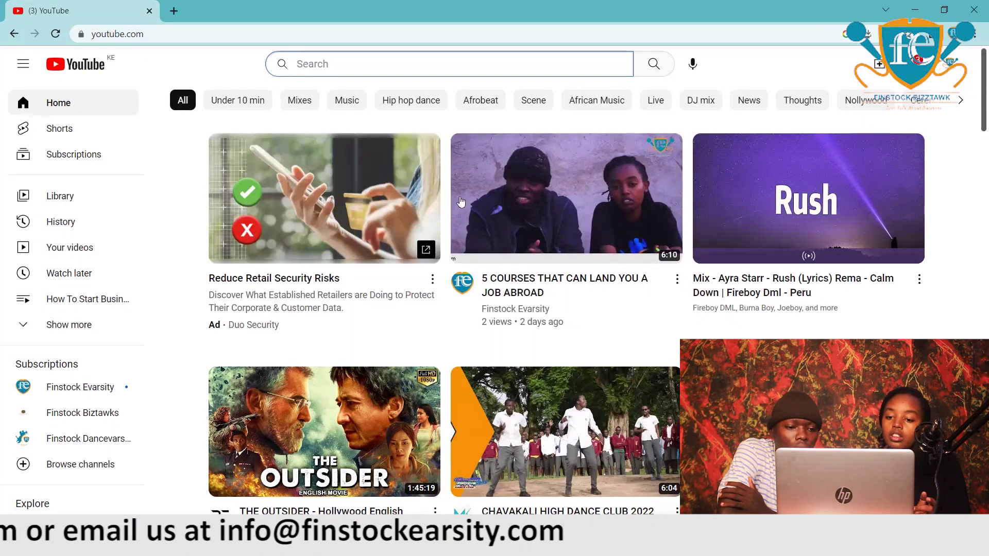
pyautogui.click(534, 282)
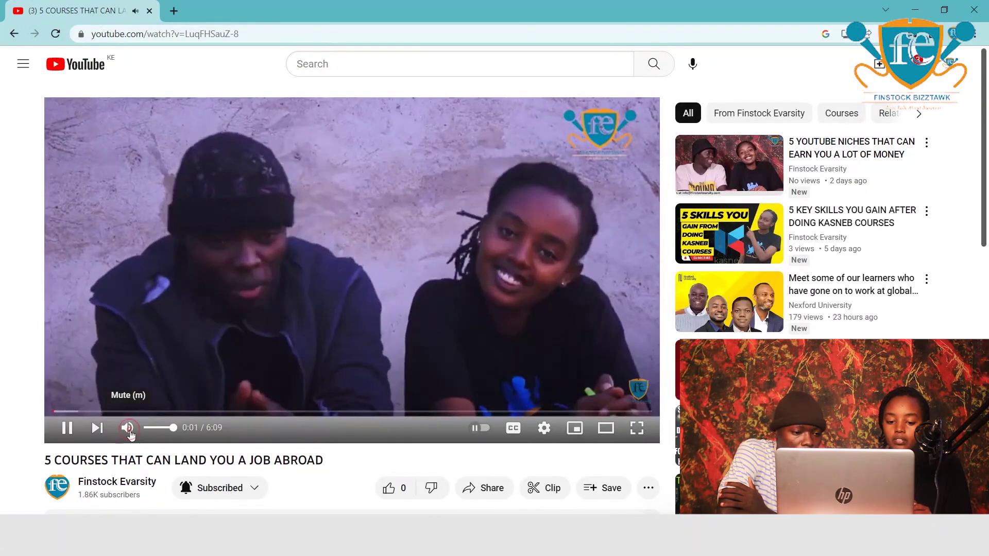
pyautogui.click(128, 429)
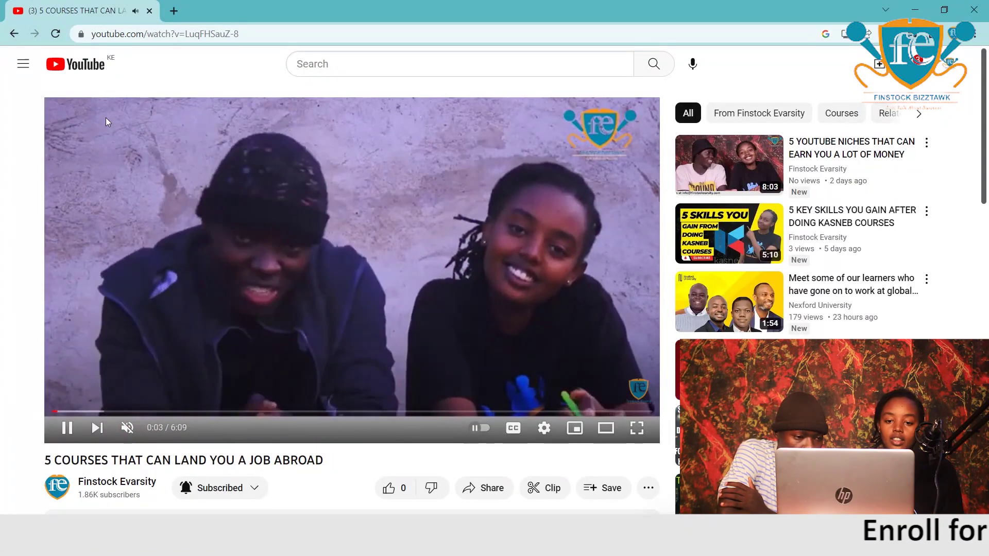
pyautogui.click(67, 428)
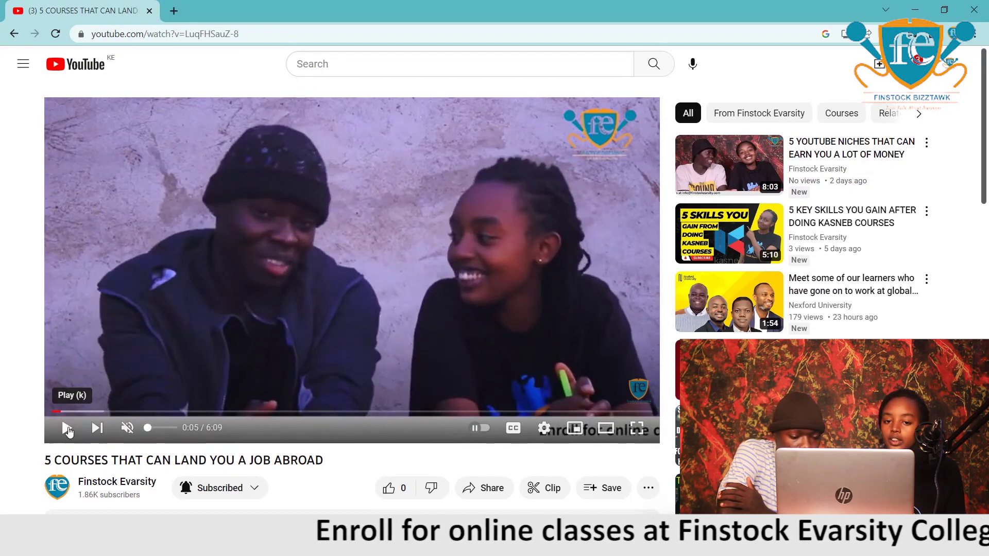
# Highlight the full web address of the open video.
pyautogui.click(182, 33)
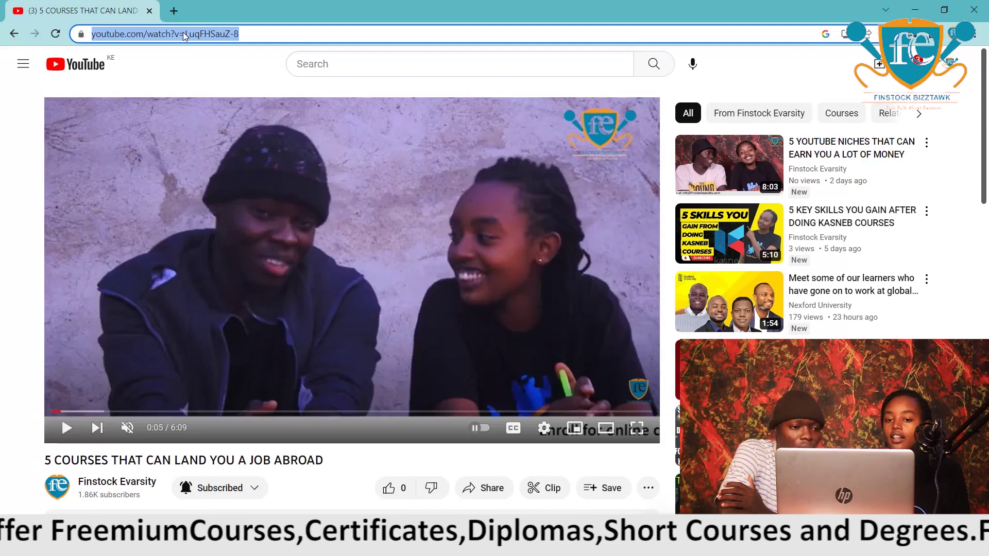
pyautogui.click(222, 68)
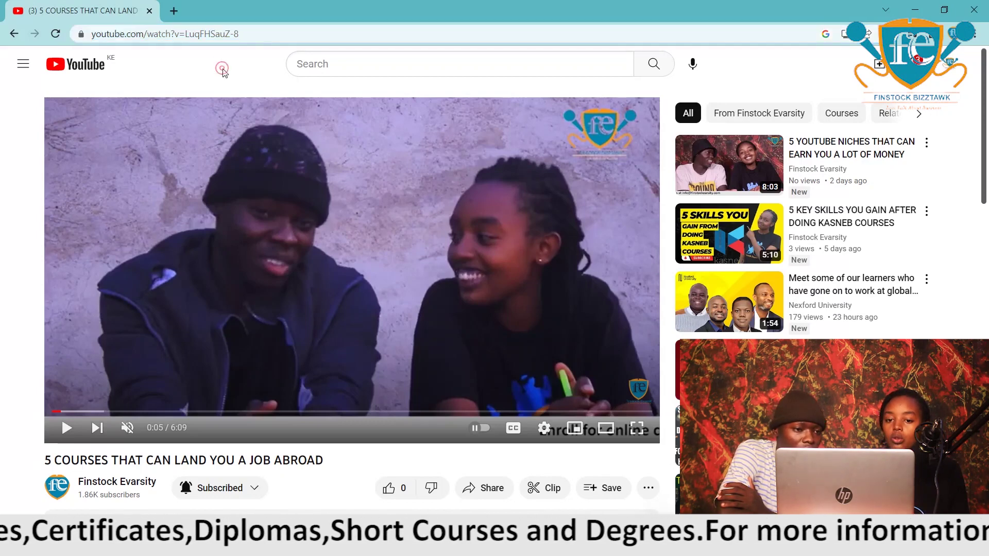
pyautogui.click(252, 37)
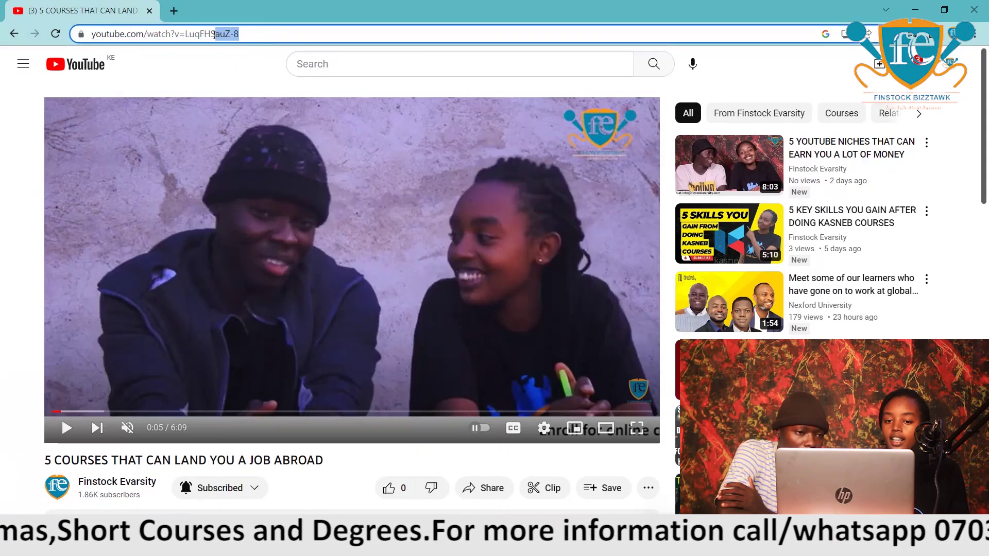
pyautogui.moveTo(207, 36); pyautogui.dragTo(139, 35)
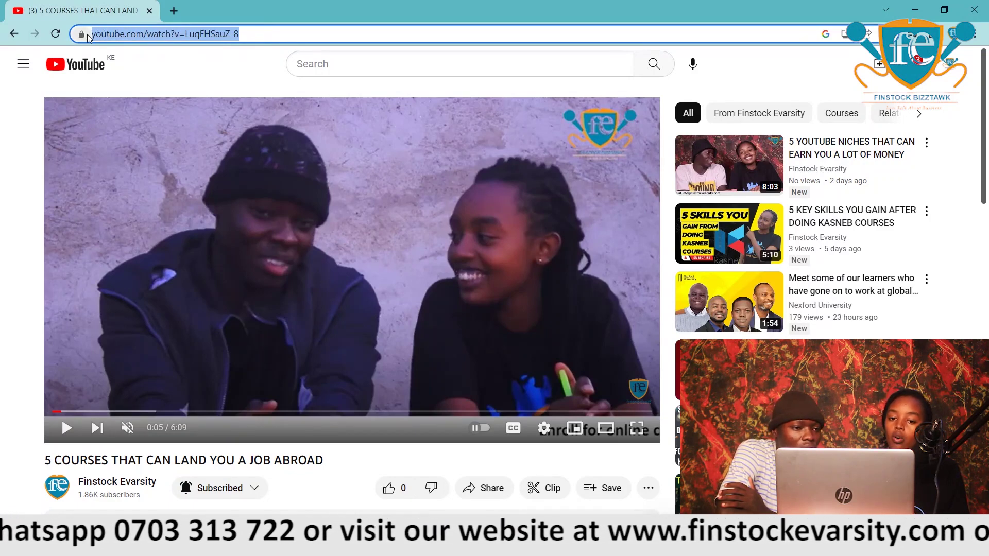
pyautogui.click(127, 36)
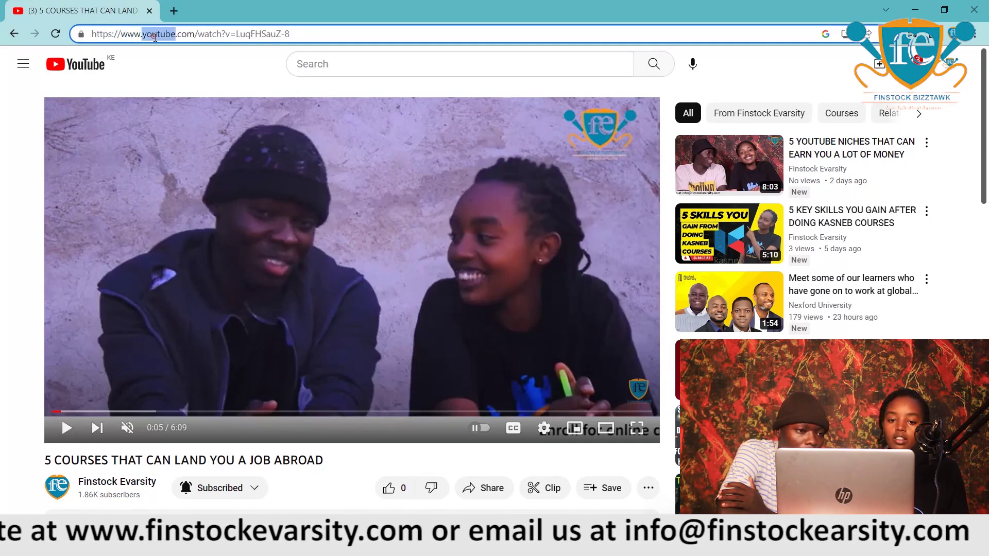
pyautogui.doubleClick(155, 35)
pyautogui.click(155, 35)
pyautogui.hotkey('shift', 'End')
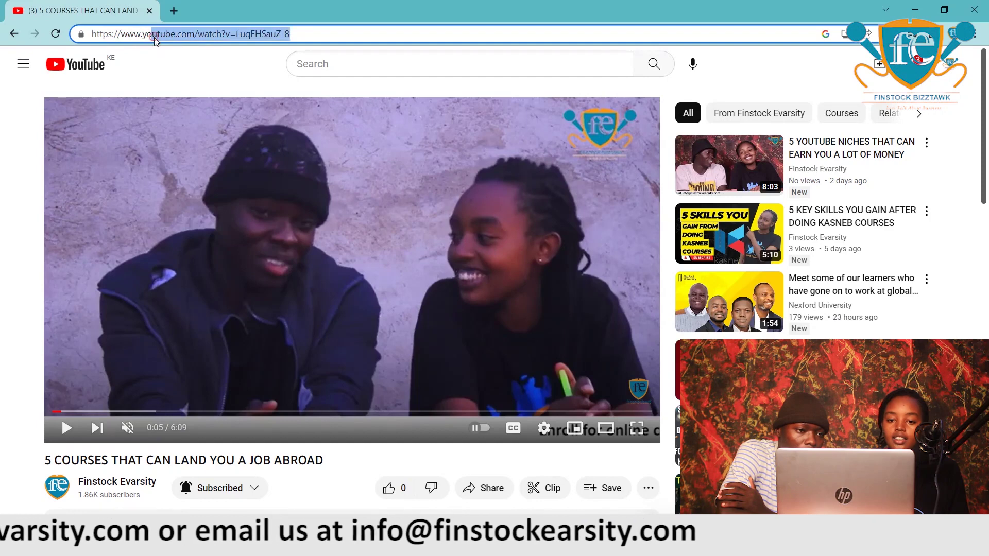
pyautogui.hotkey('shift', 'Home')
pyautogui.click(155, 36)
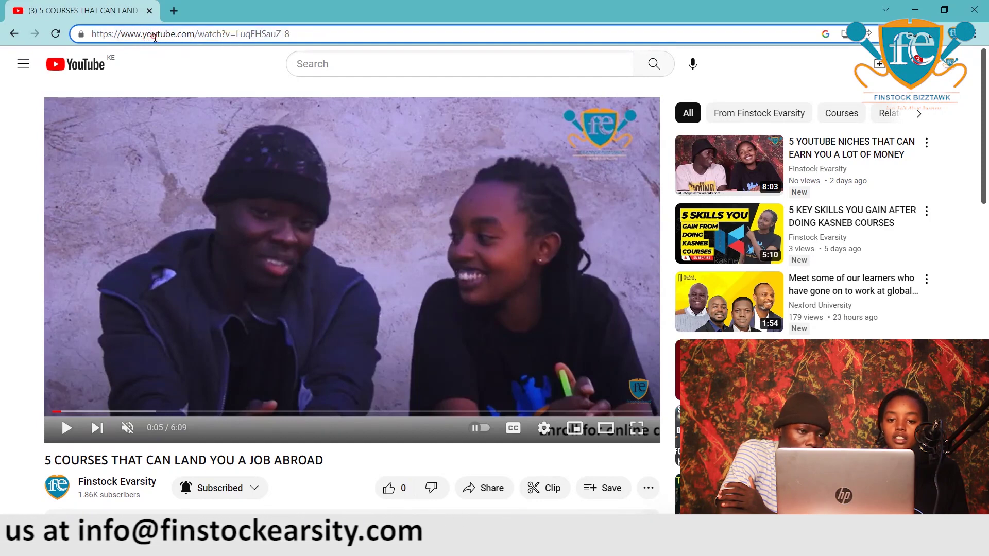
pyautogui.click(216, 35)
pyautogui.hotkey('shift', 'Home')
pyautogui.doubleClick(216, 35)
pyautogui.click(216, 35)
pyautogui.hotkey('shift', 'Home')
pyautogui.click(322, 37)
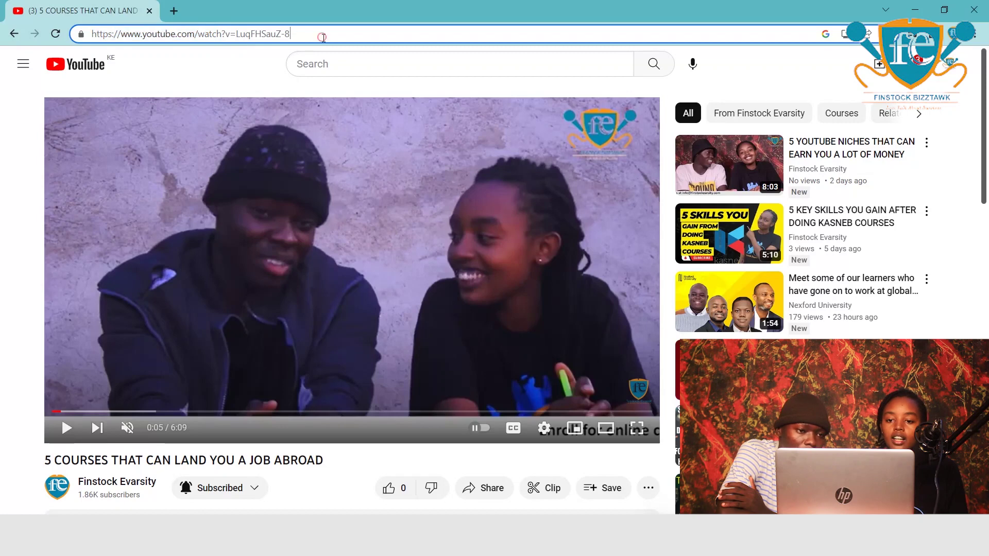
pyautogui.moveTo(308, 37); pyautogui.dragTo(193, 34)
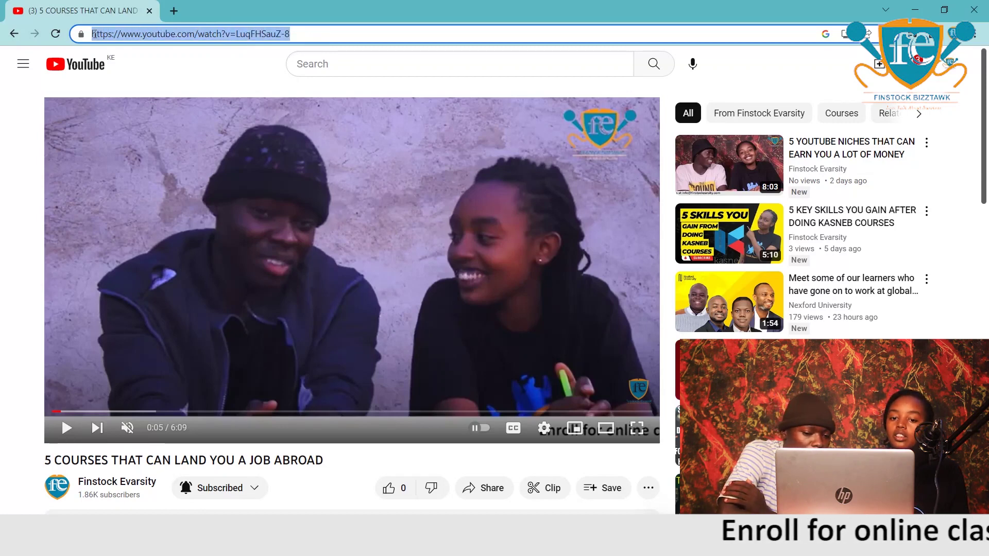
pyautogui.click(545, 487)
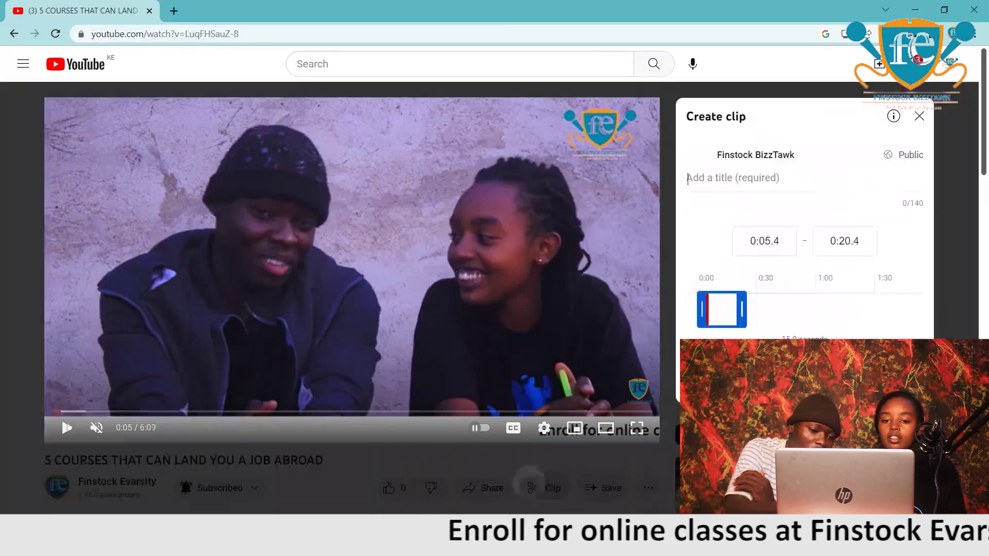
pyautogui.click(923, 117)
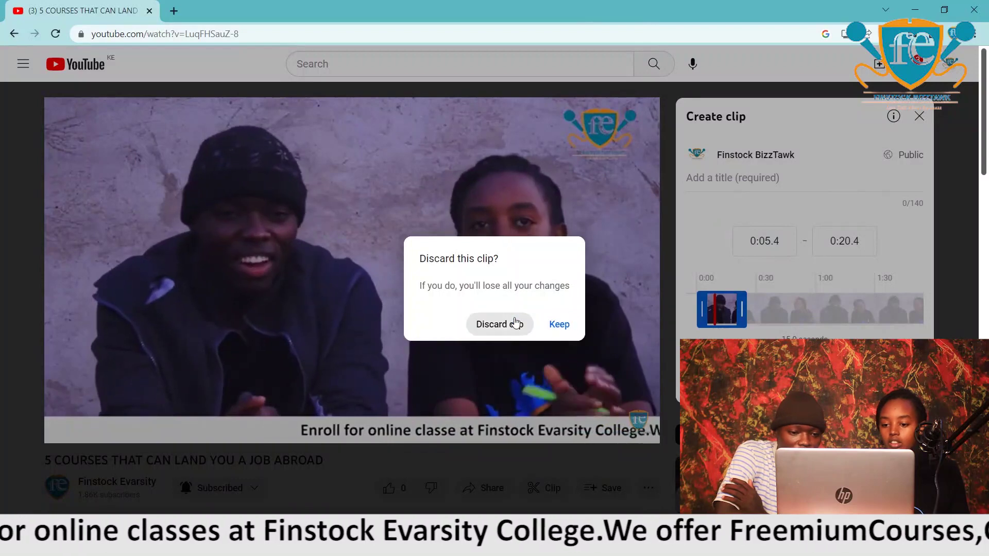
pyautogui.click(555, 331)
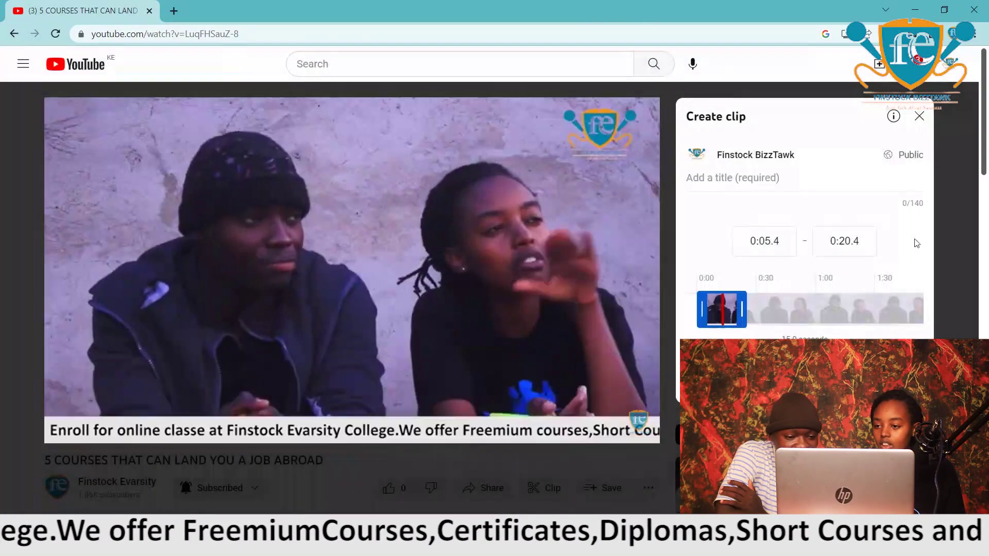
pyautogui.click(919, 115)
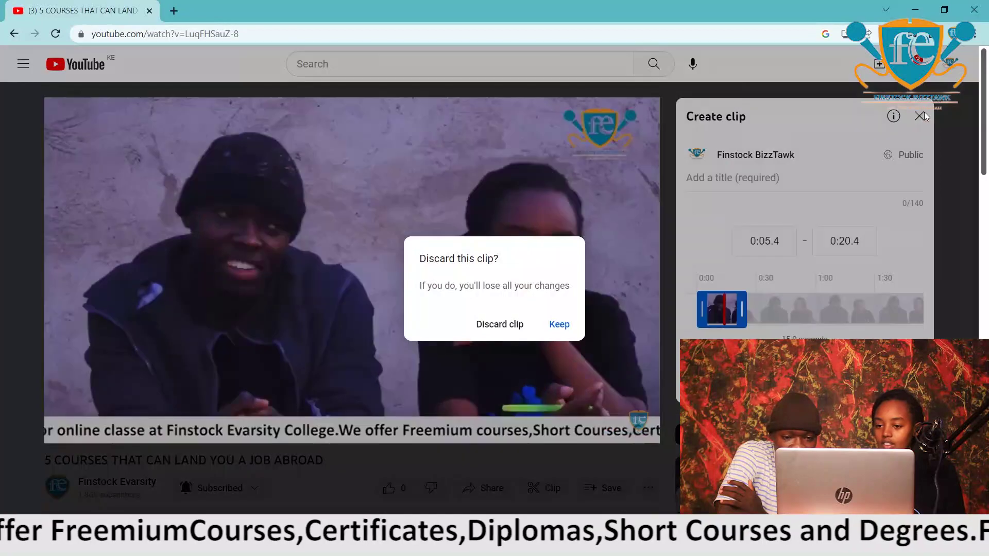
pyautogui.click(500, 324)
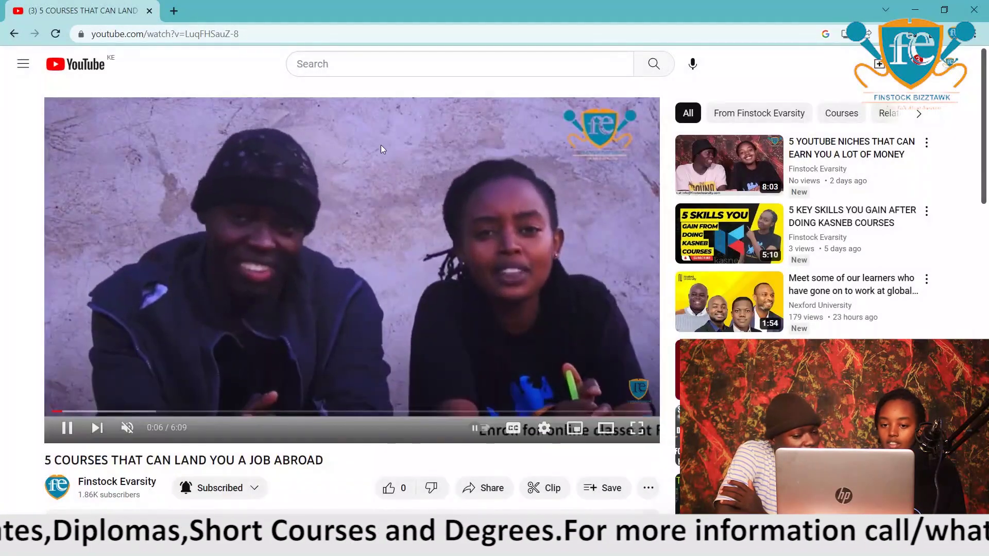
# Select the video's full web address in the address bar and copy it.
pyautogui.click(252, 32)
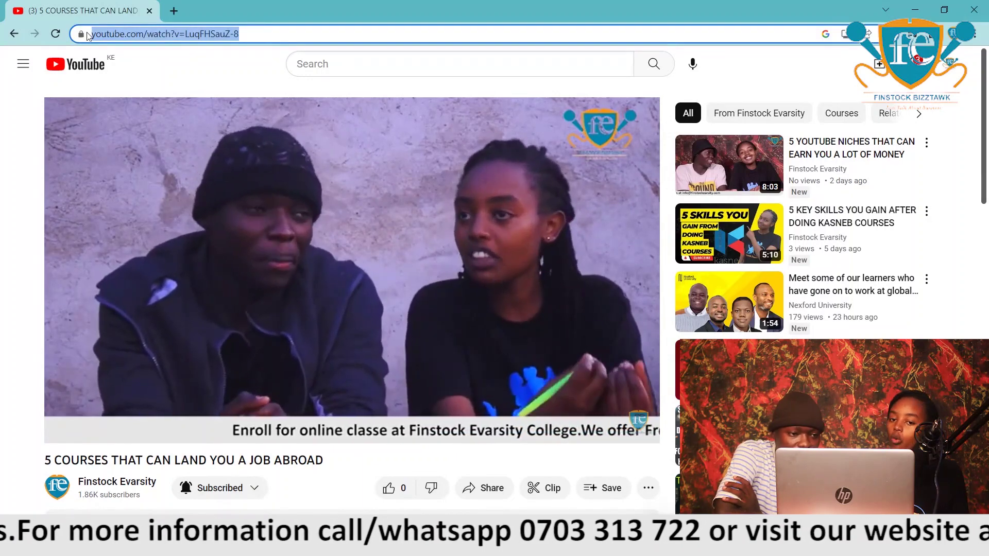
pyautogui.click(87, 35)
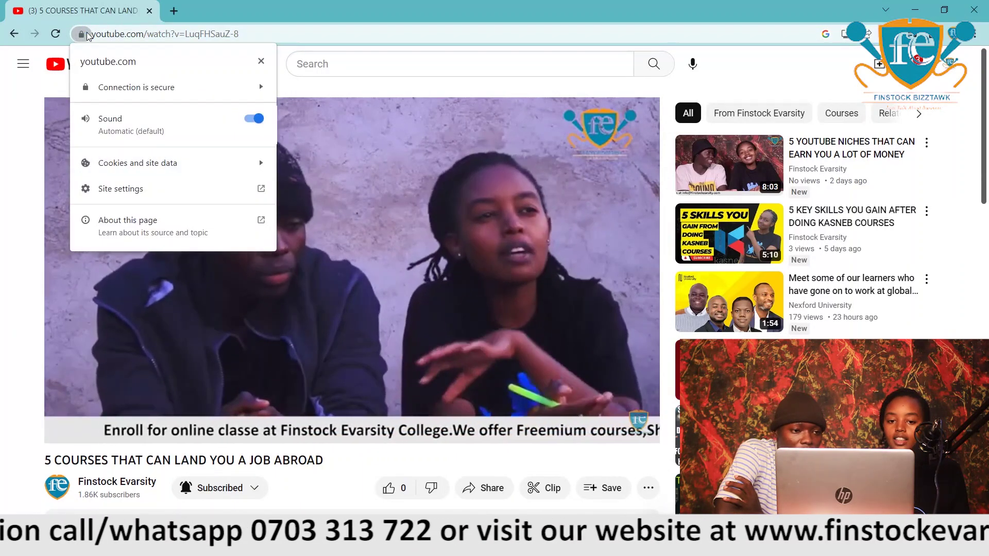
pyautogui.click(309, 35)
pyautogui.moveTo(309, 35); pyautogui.dragTo(93, 34)
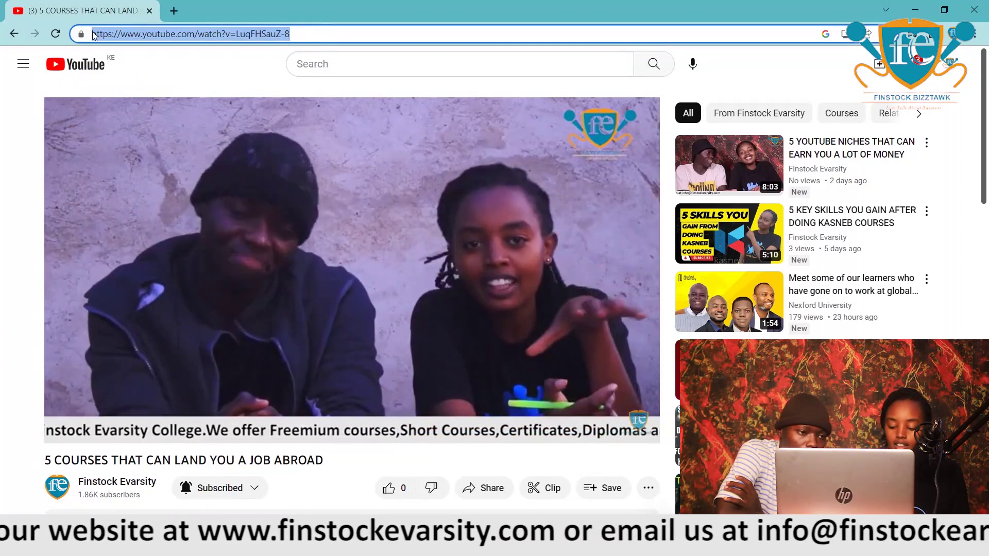
pyautogui.rightClick(92, 33)
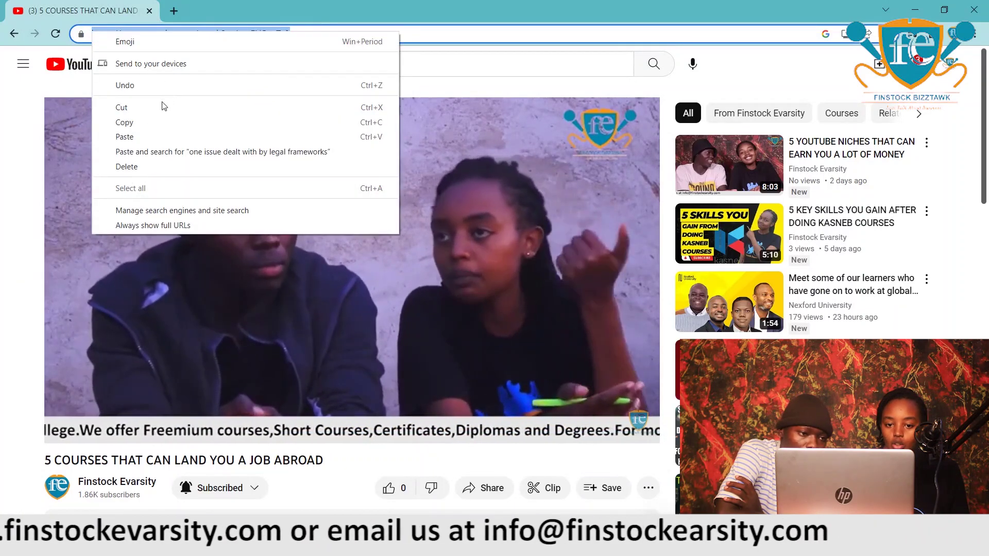
pyautogui.click(147, 121)
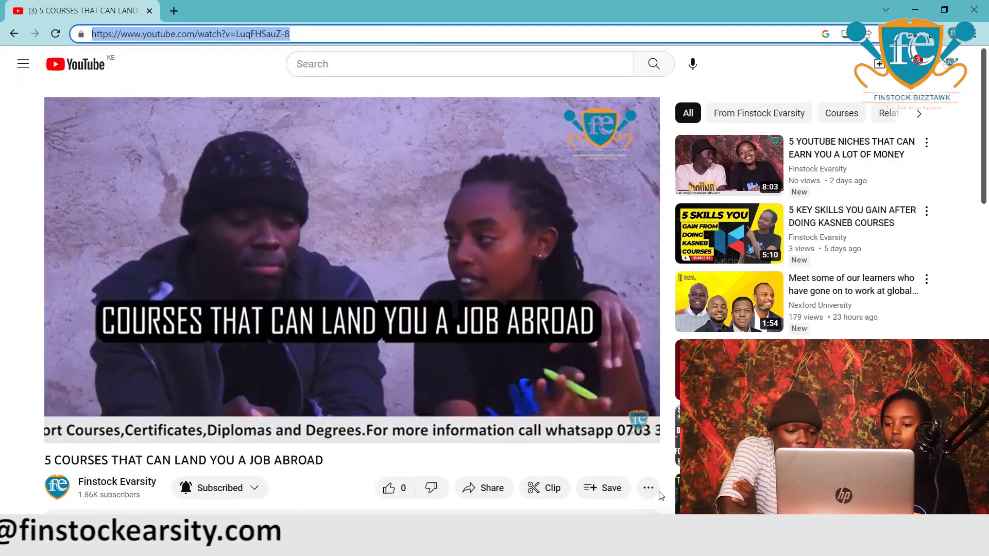
# Copy the video's short link from its sharing options and pause the playback.
pyautogui.click(648, 490)
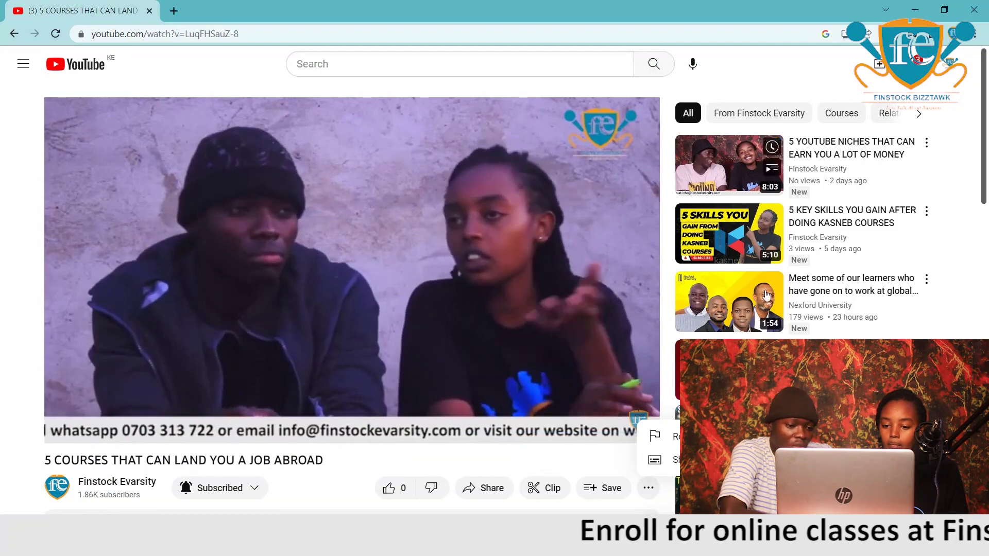
pyautogui.click(488, 490)
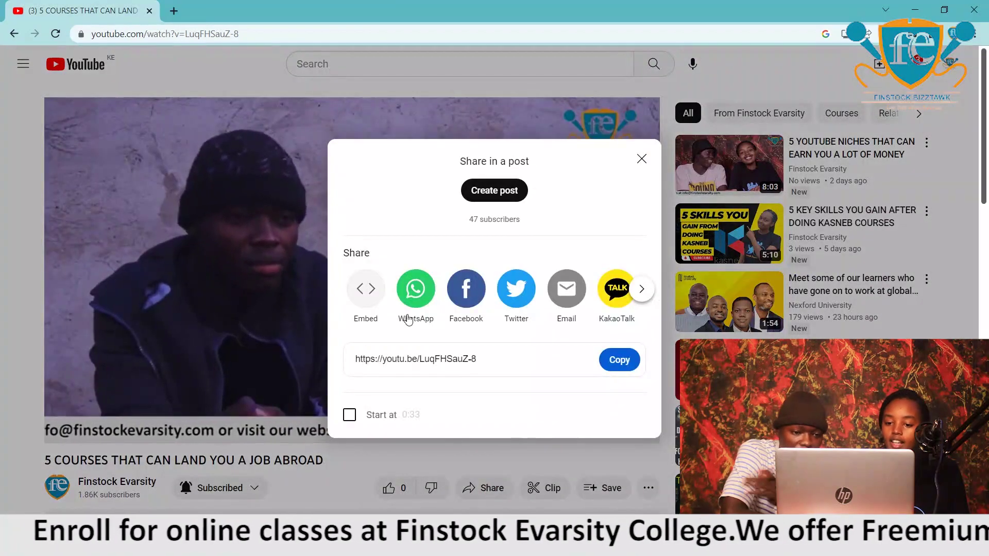
pyautogui.click(614, 367)
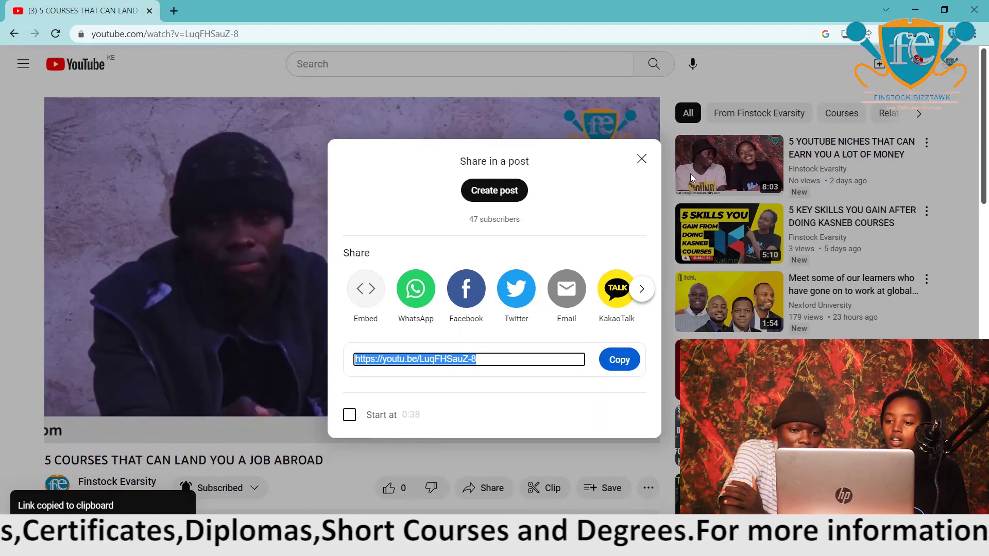
pyautogui.click(641, 158)
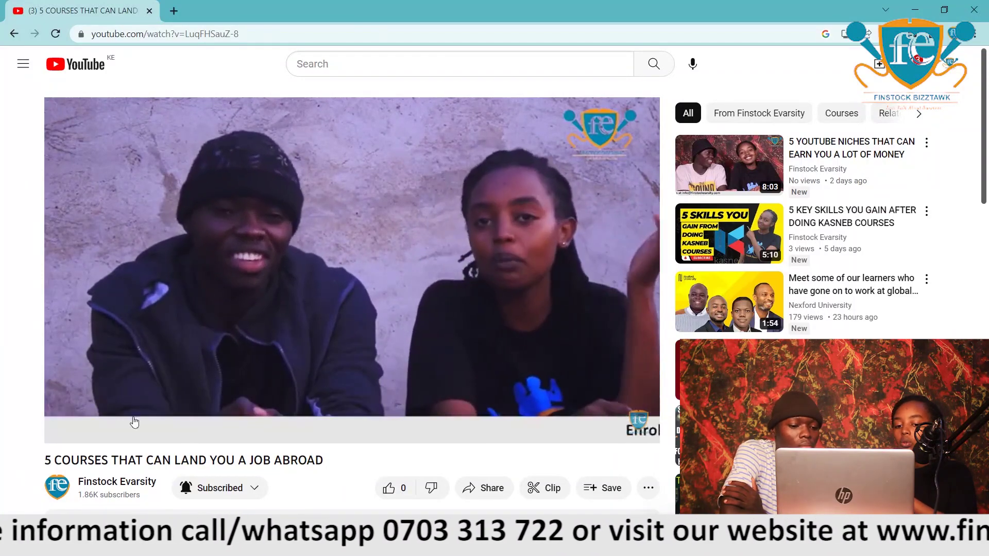
pyautogui.click(66, 428)
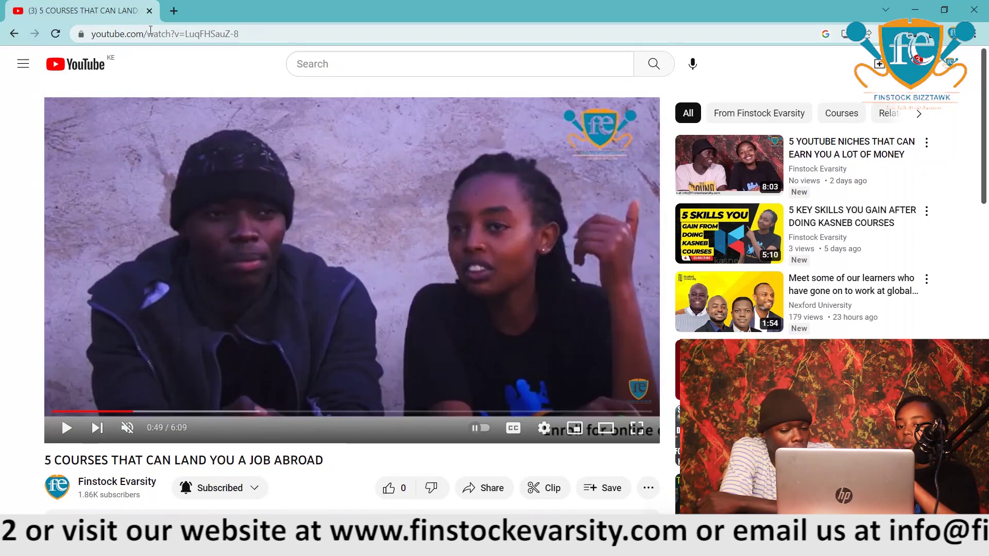
# Search the web for "save from net" in a new tab and open the SaveFrom Video Downloader site.
pyautogui.click(174, 11)
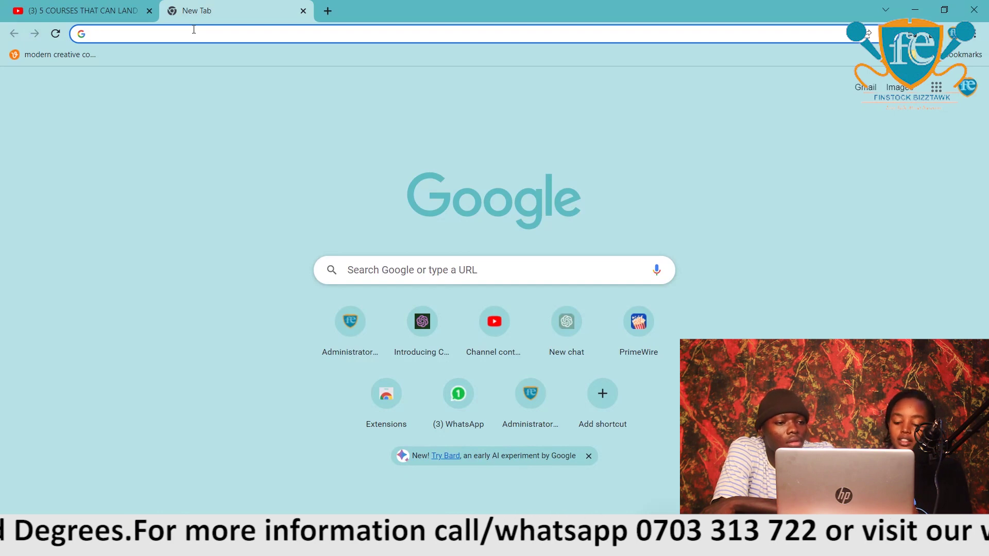
pyautogui.write('save')
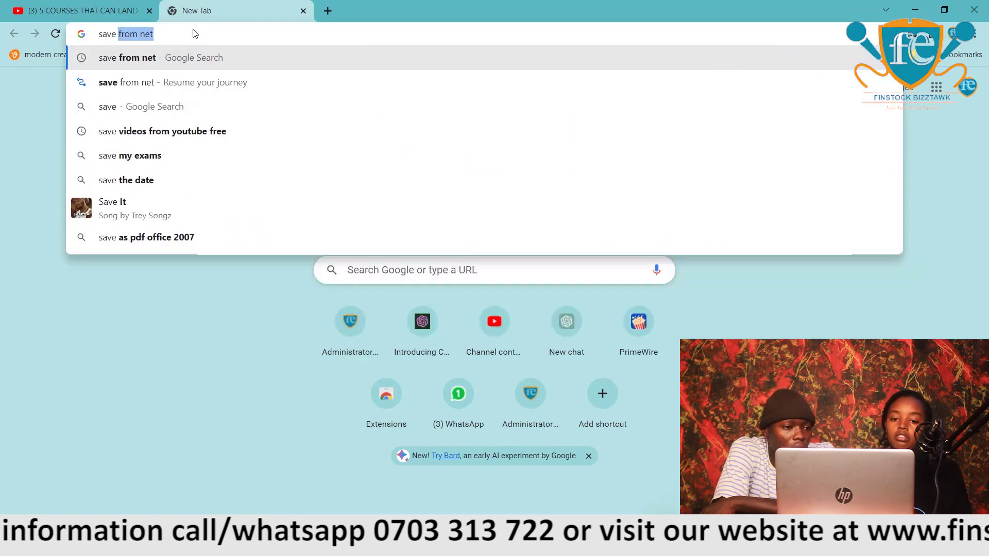
pyautogui.write(' from n')
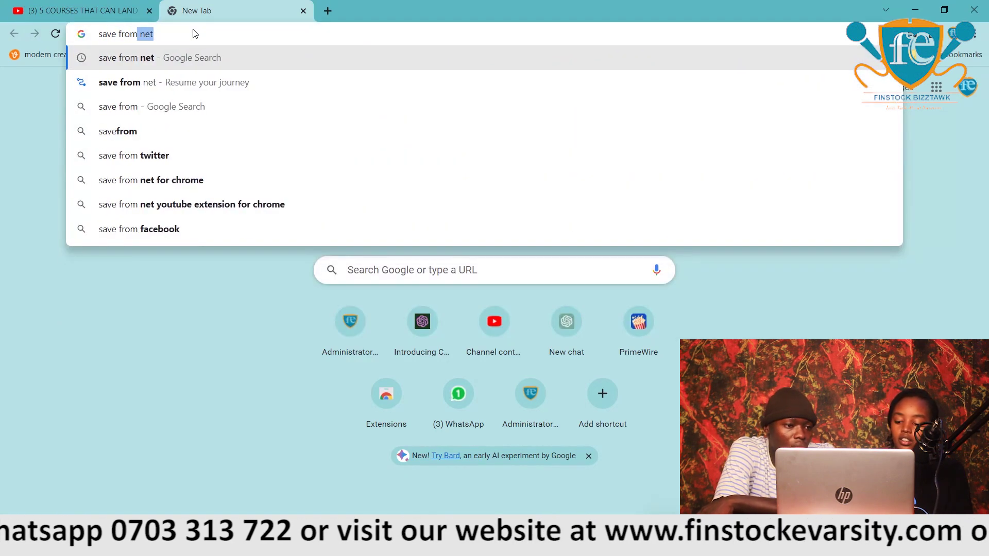
pyautogui.write('et')
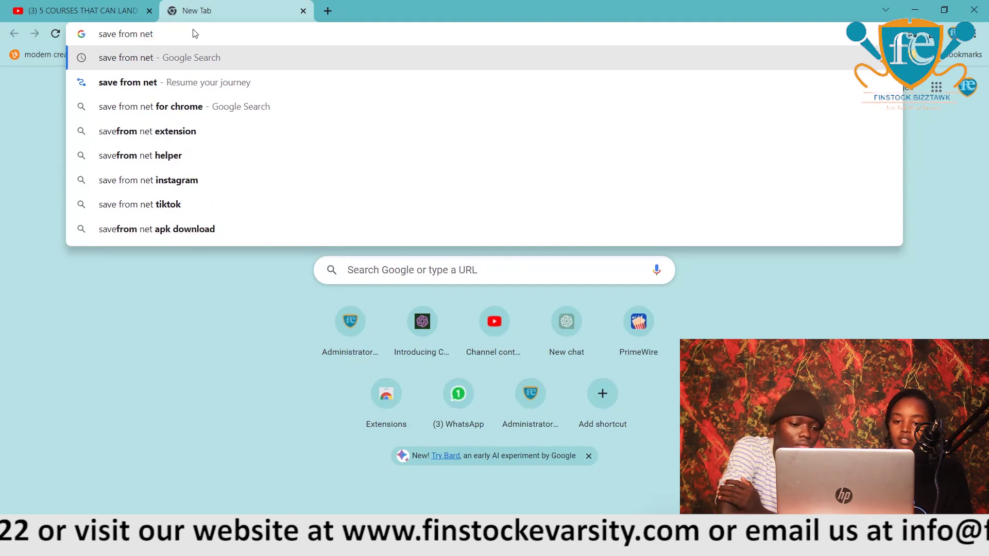
pyautogui.press('Return')
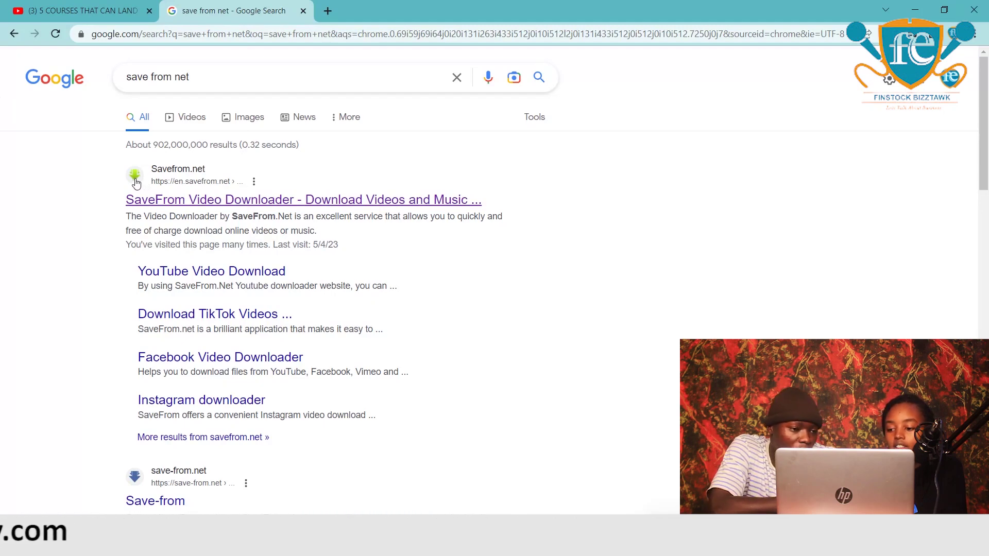
pyautogui.click(167, 203)
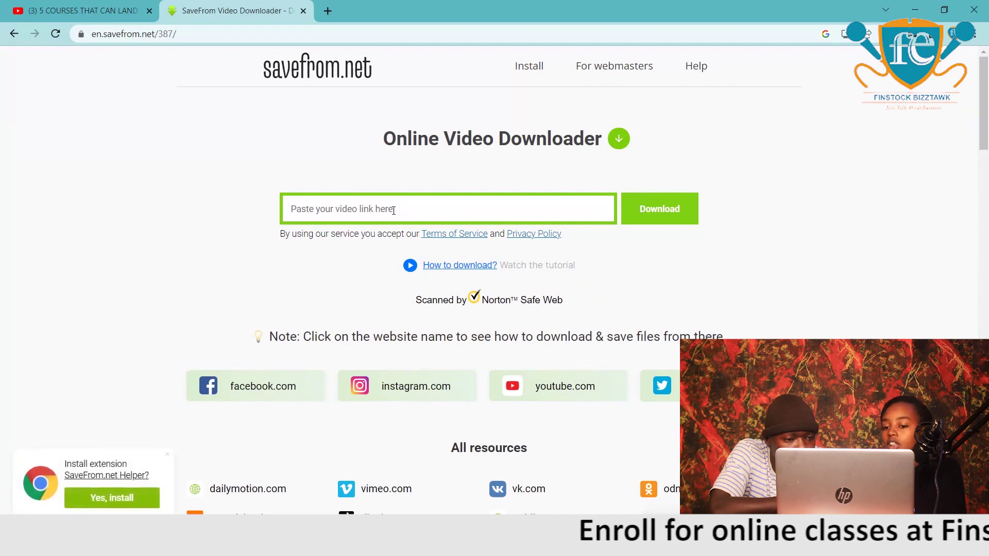
# Paste the copied short link of the YouTube video into the downloader's video link field and dismiss the address suggestions.
pyautogui.click(392, 209)
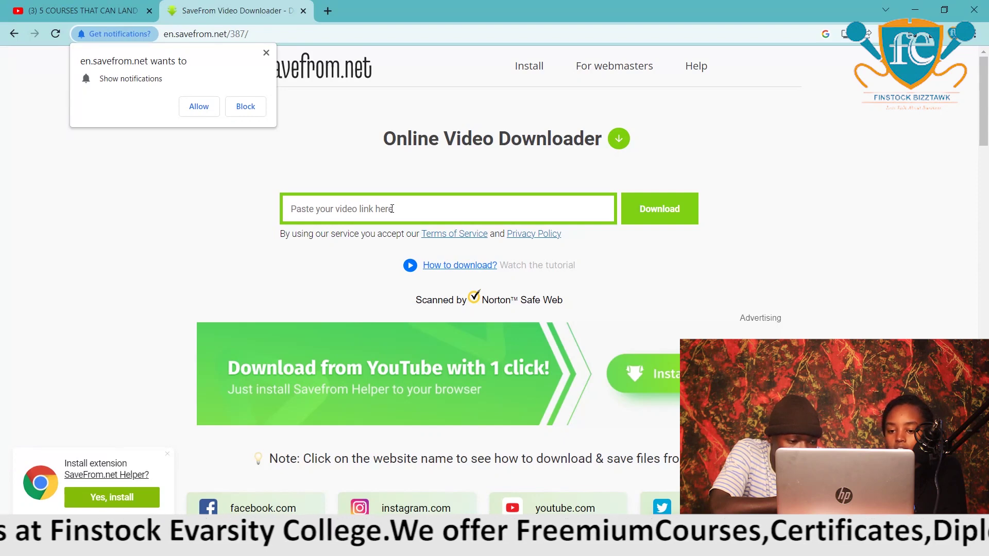
pyautogui.click(392, 209)
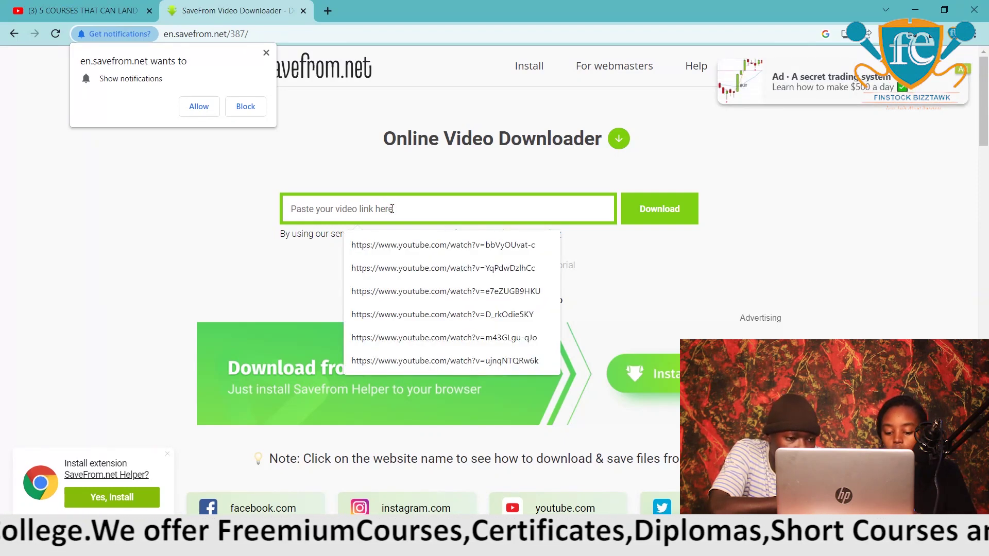
pyautogui.hotkey('ctrl', 'v')
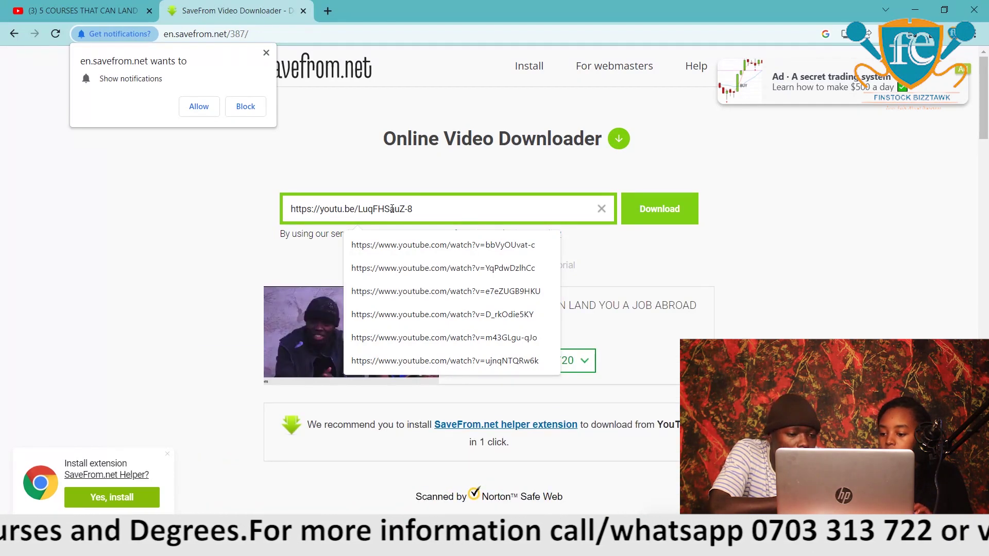
pyautogui.click(742, 255)
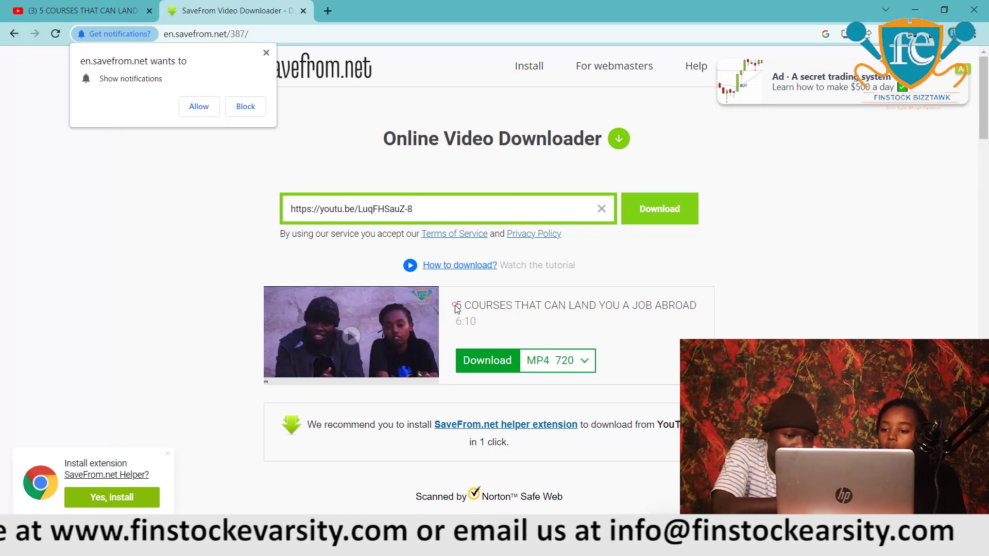
# Highlight the found video's title and duration, and view the available download formats without choosing one.
pyautogui.moveTo(455, 307); pyautogui.dragTo(476, 324)
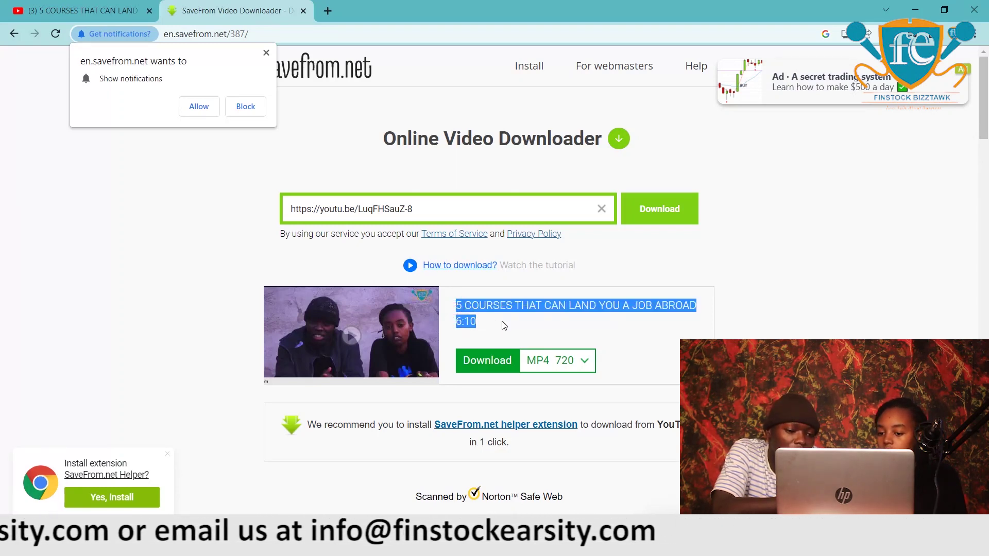
pyautogui.click(504, 325)
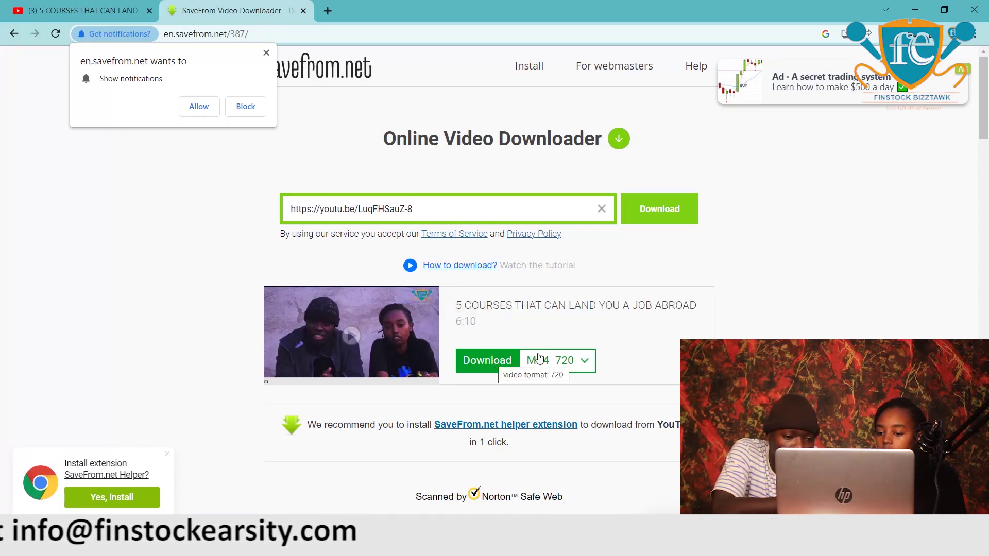
pyautogui.click(584, 362)
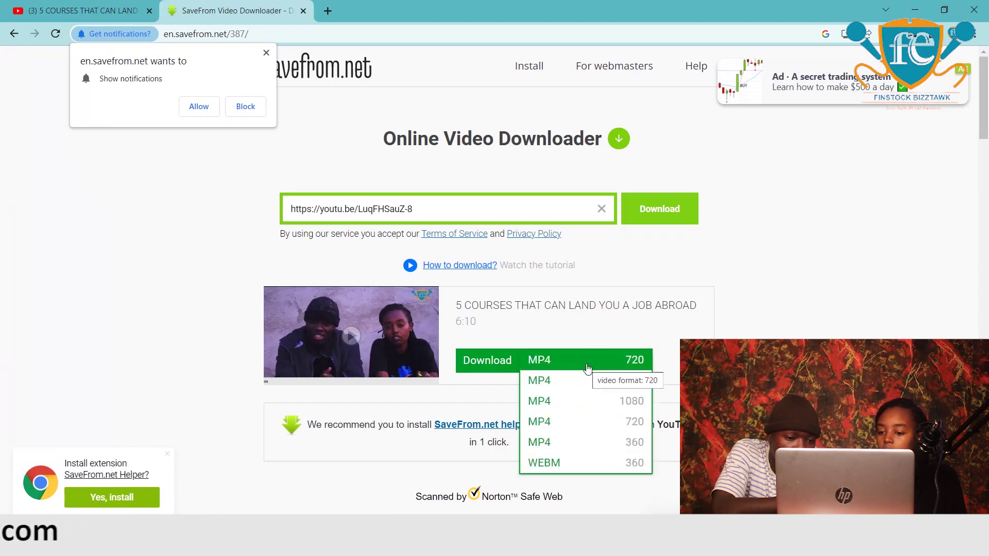
pyautogui.click(361, 404)
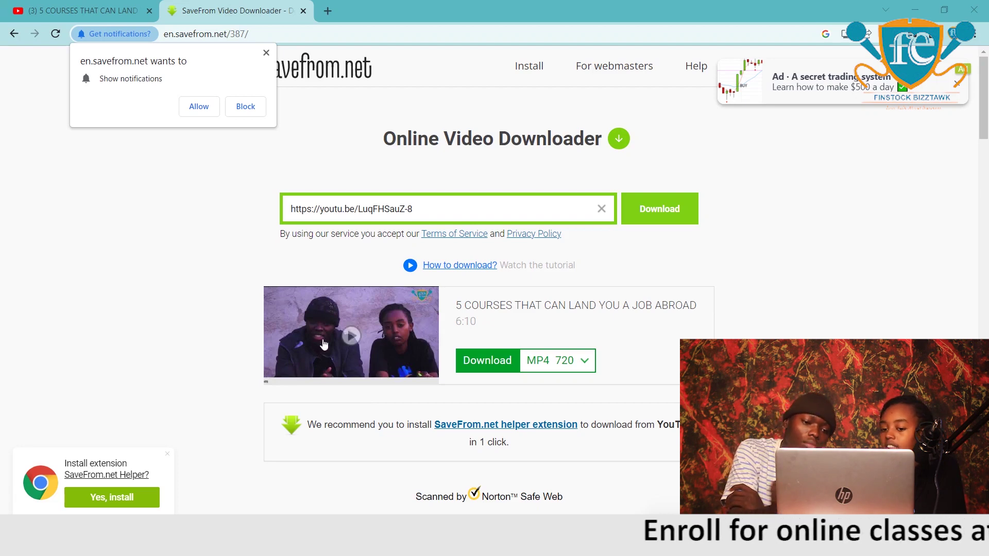
# Download the video as MP4 720 and close the advertising tab and the SaveFrom.net helper pop-ups.
pyautogui.click(589, 361)
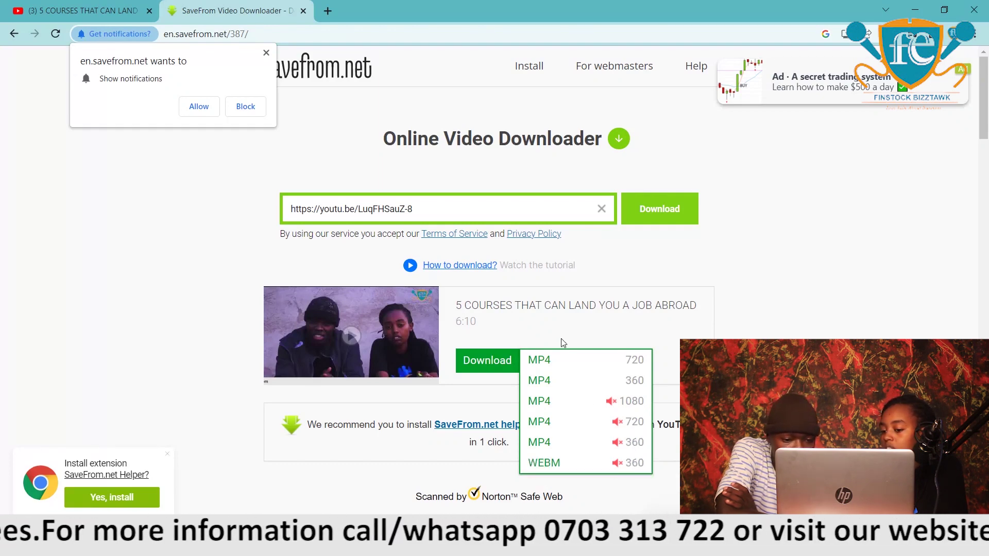
pyautogui.click(571, 366)
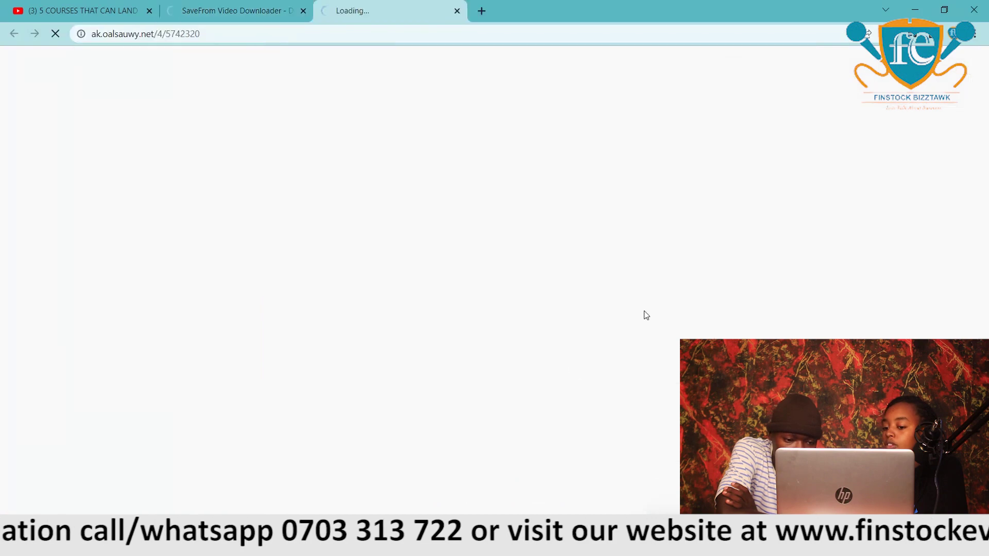
pyautogui.click(237, 10)
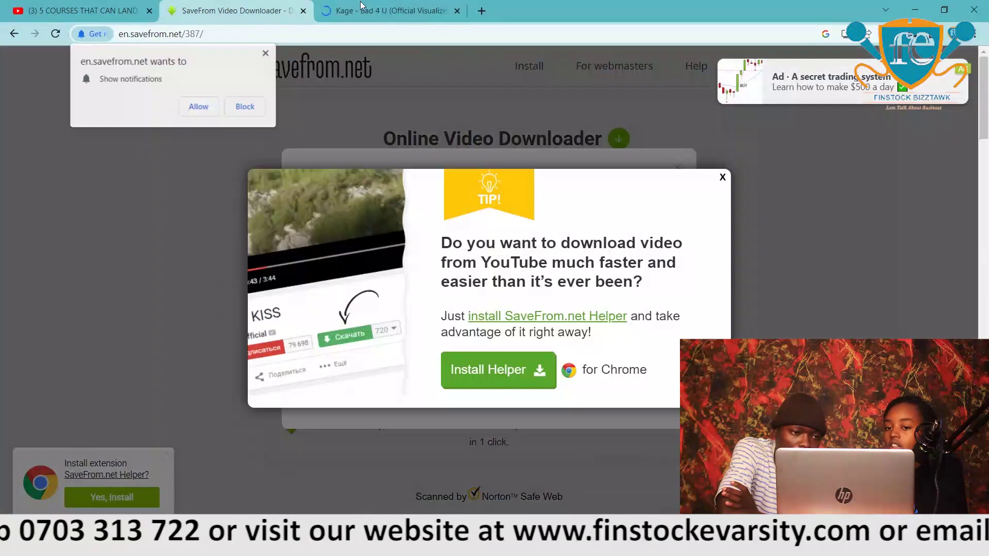
pyautogui.click(457, 11)
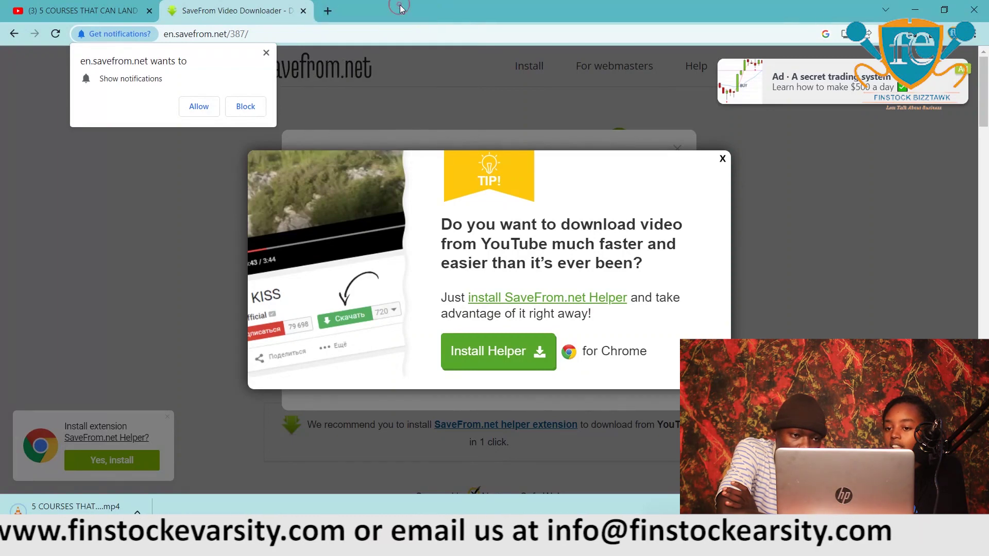
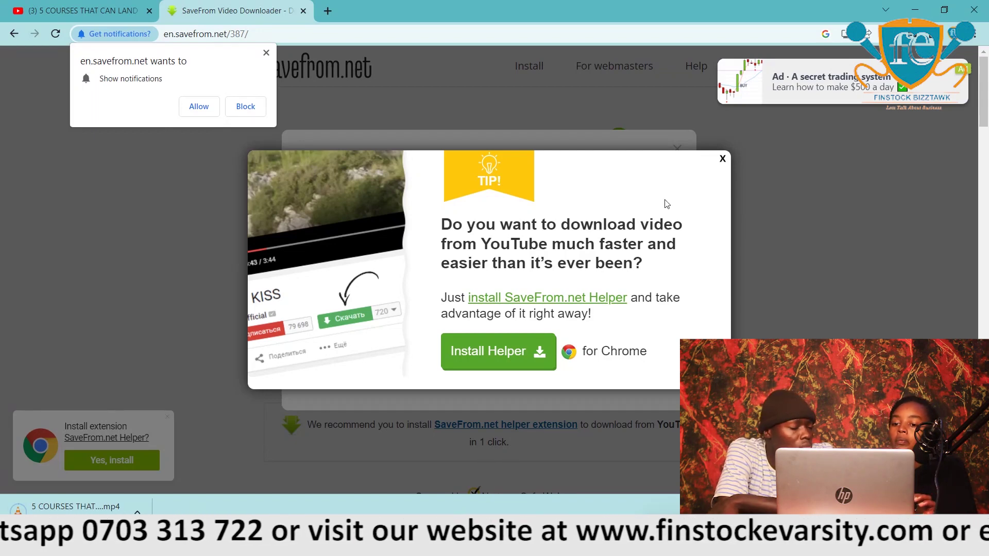
pyautogui.click(723, 158)
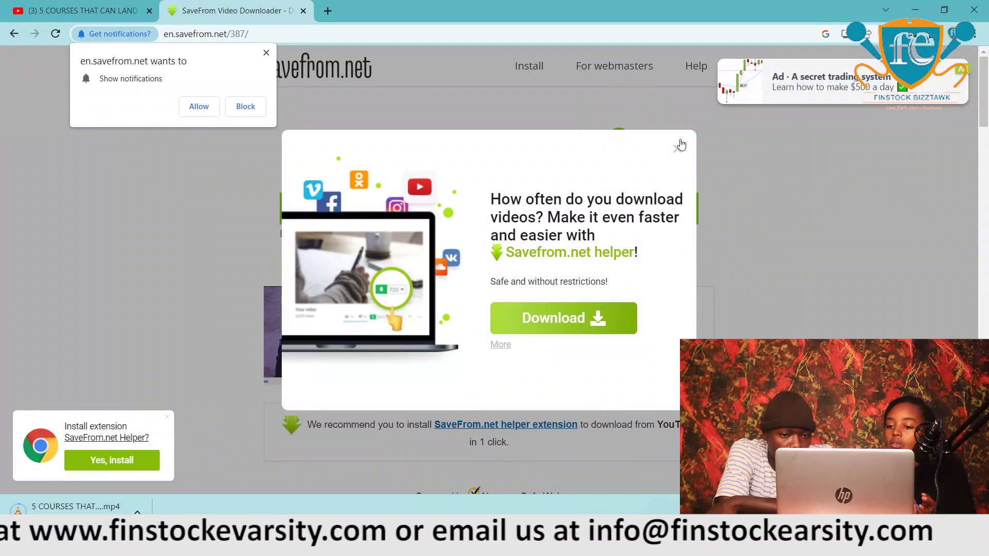
pyautogui.click(672, 148)
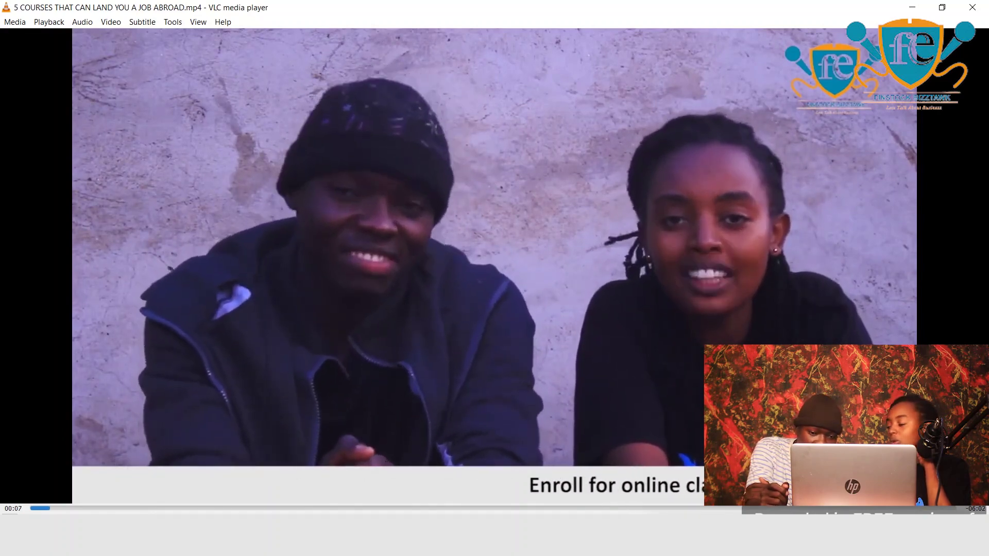
# Close the VLC playback and show the downloaded "5 COURSES THAT CAN LAND YOU A JOB ABROAD.mp4" in its folder from the browser's downloads list.
pyautogui.click(973, 6)
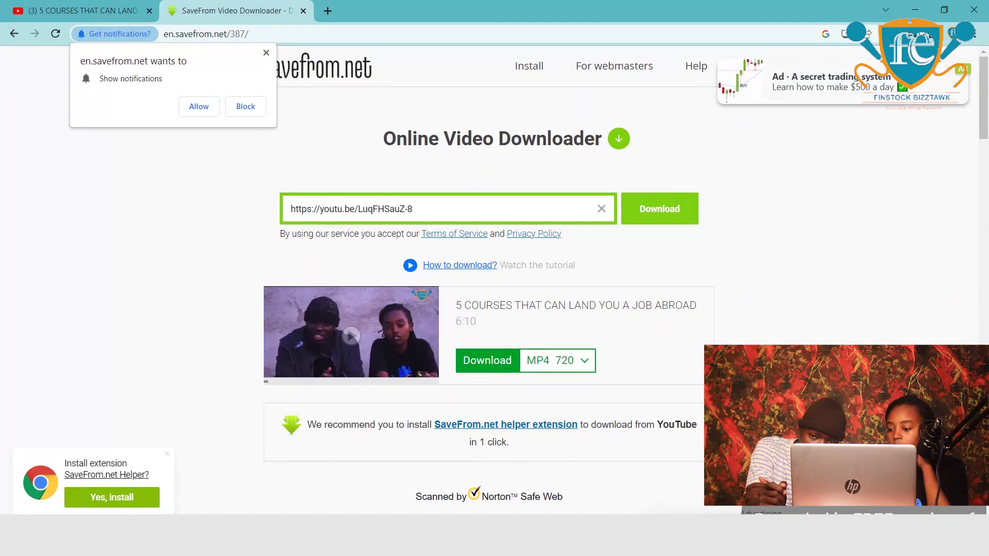
pyautogui.click(974, 34)
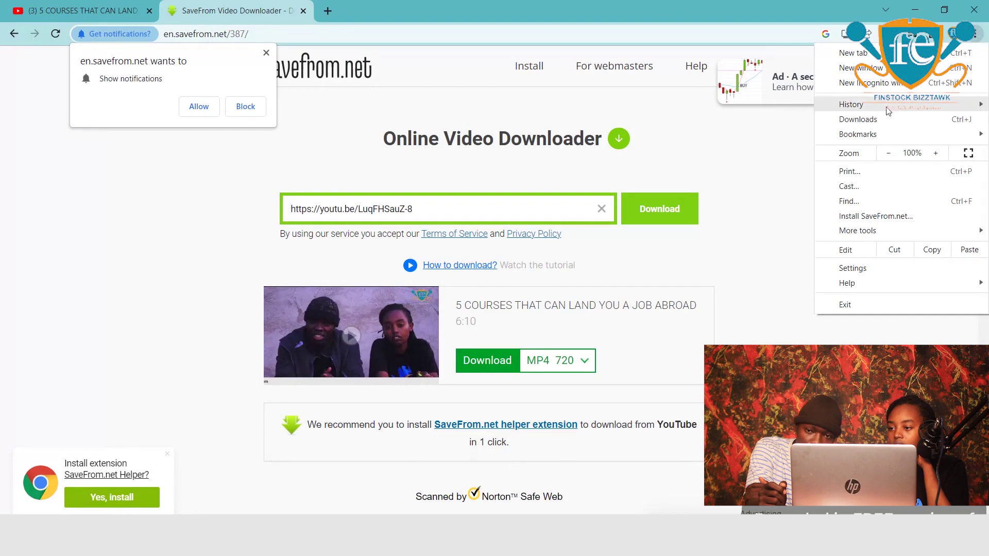
pyautogui.click(869, 121)
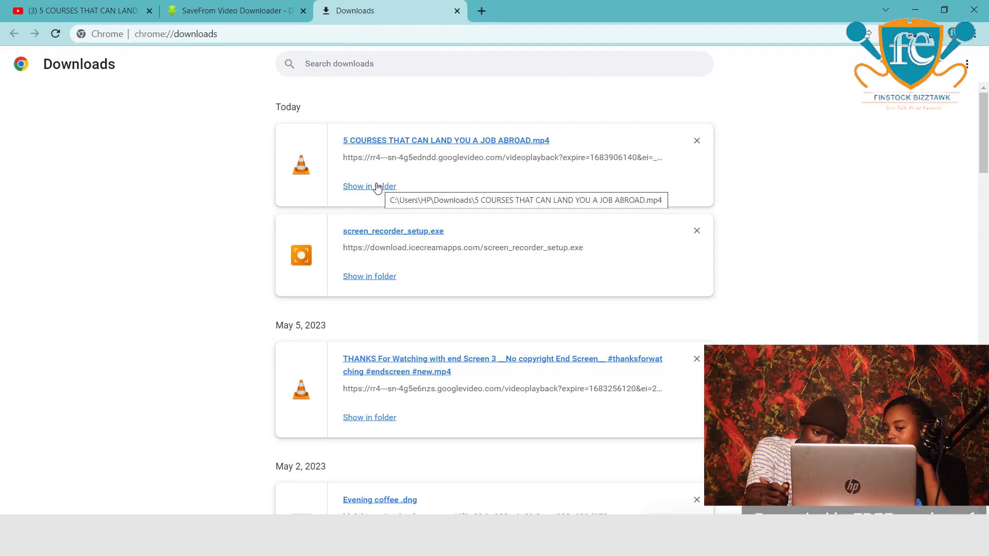
pyautogui.click(378, 187)
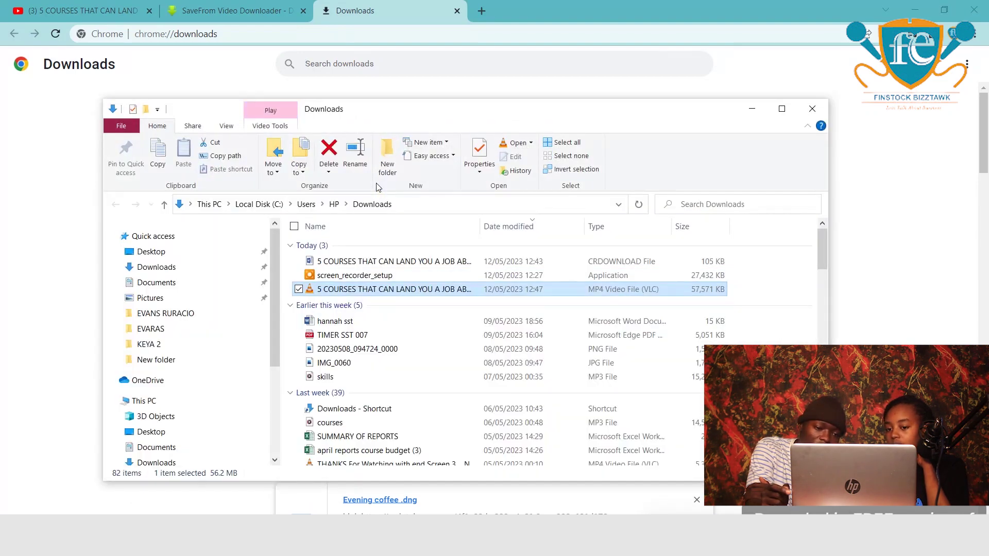